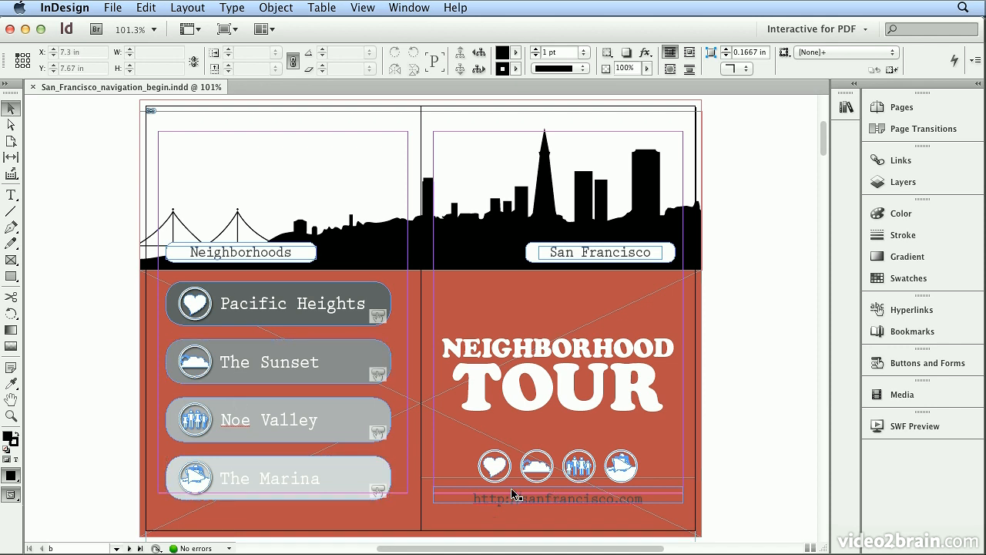
click(816, 31)
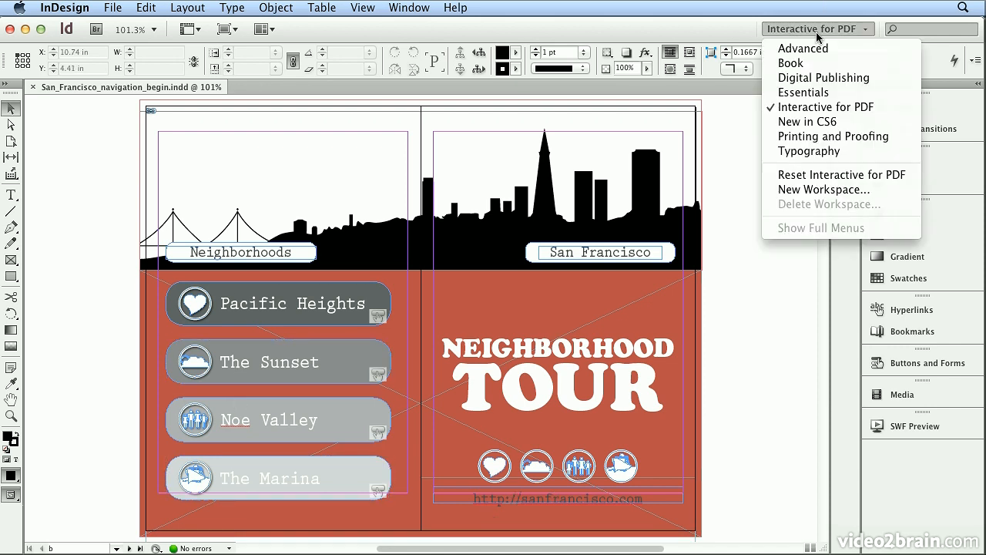
click(817, 34)
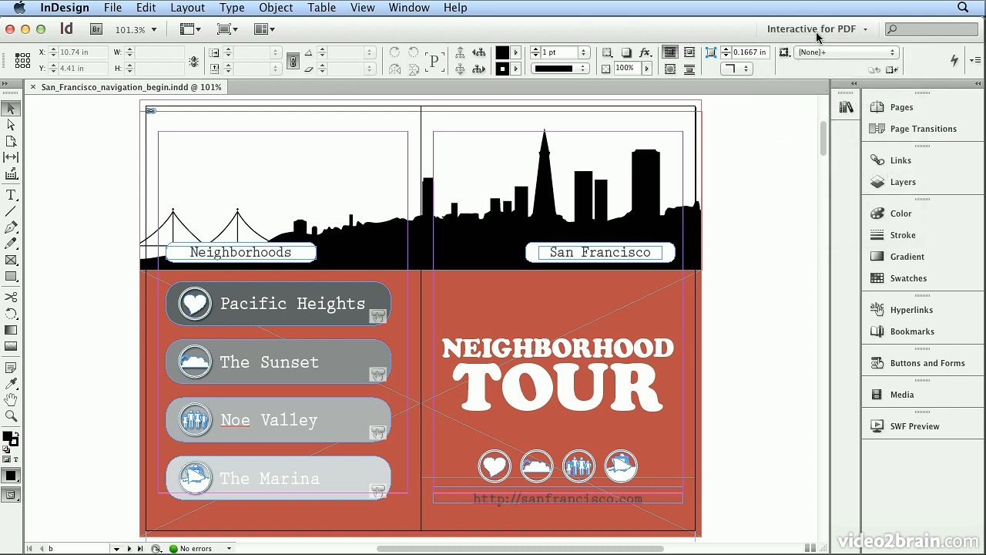
- Open the B-2-Column master spread and move the house icon from the pasteboard to the lower part of its left page
click(919, 105)
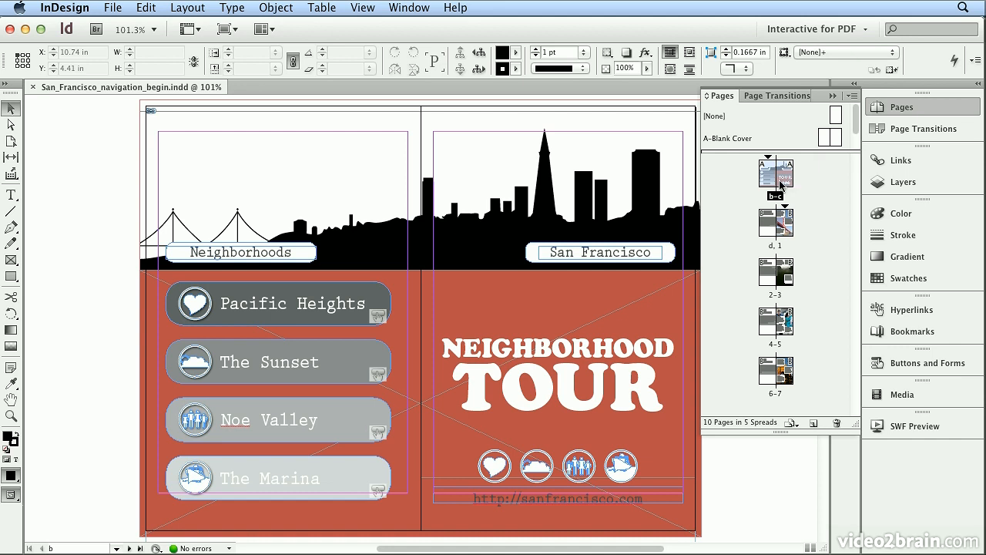
scroll(848, 129, down, 1)
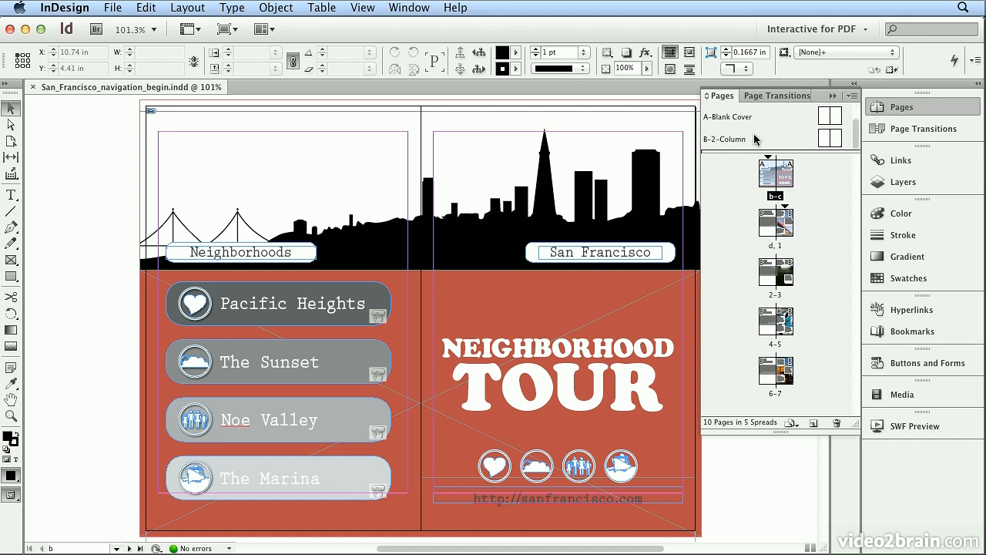
double_click(713, 141)
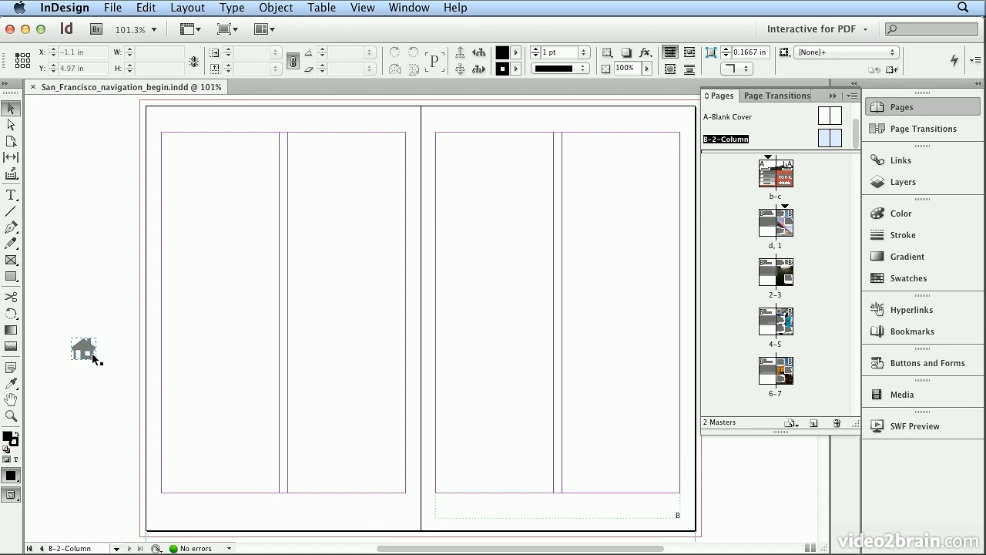
drag(92, 352, 207, 480)
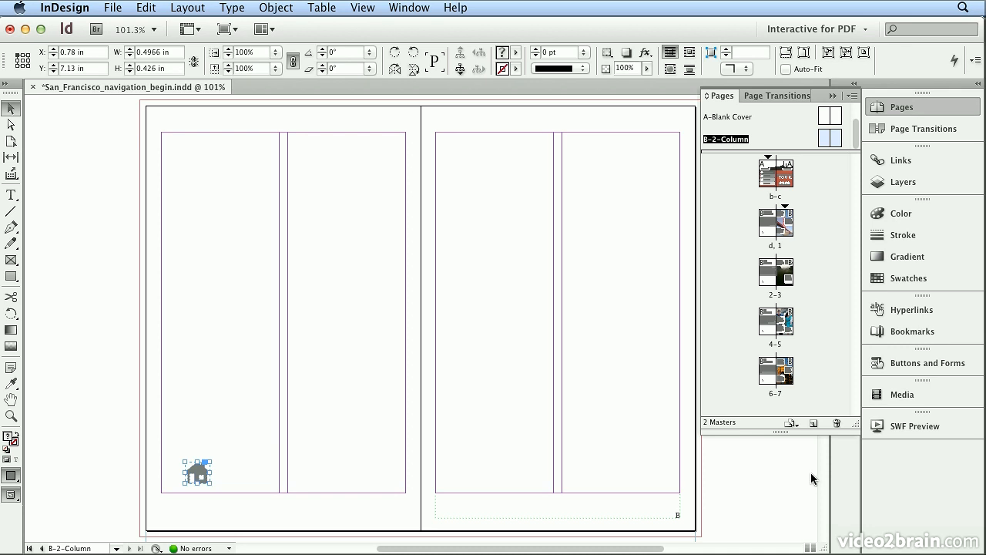
- Convert the house icon into a button named home with a Go To First Page action
click(927, 363)
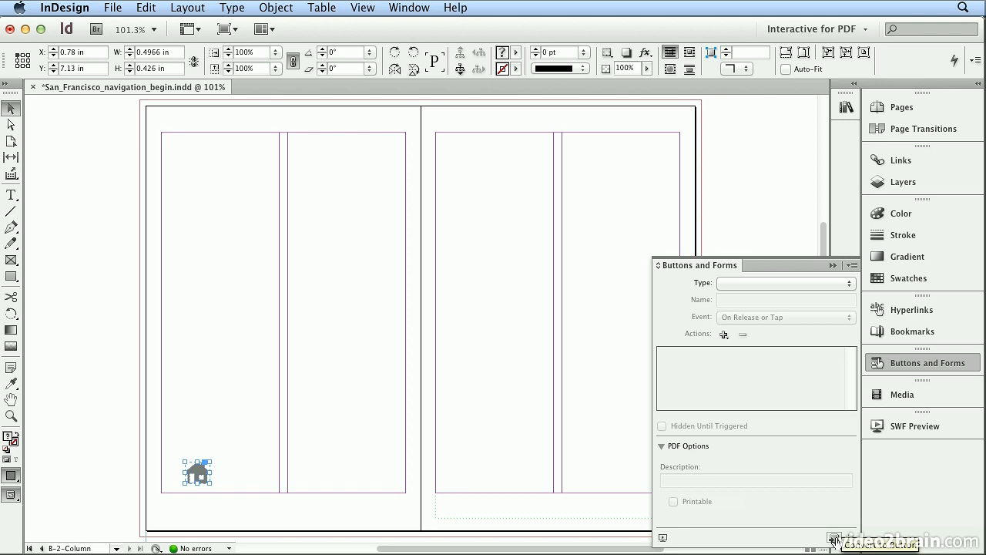
click(834, 539)
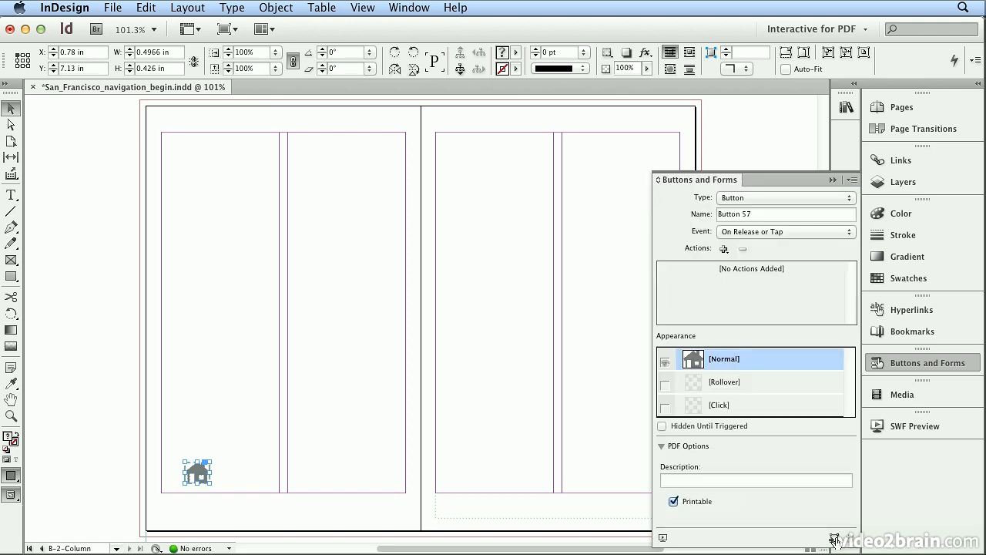
click(755, 214)
text(home)
click(723, 249)
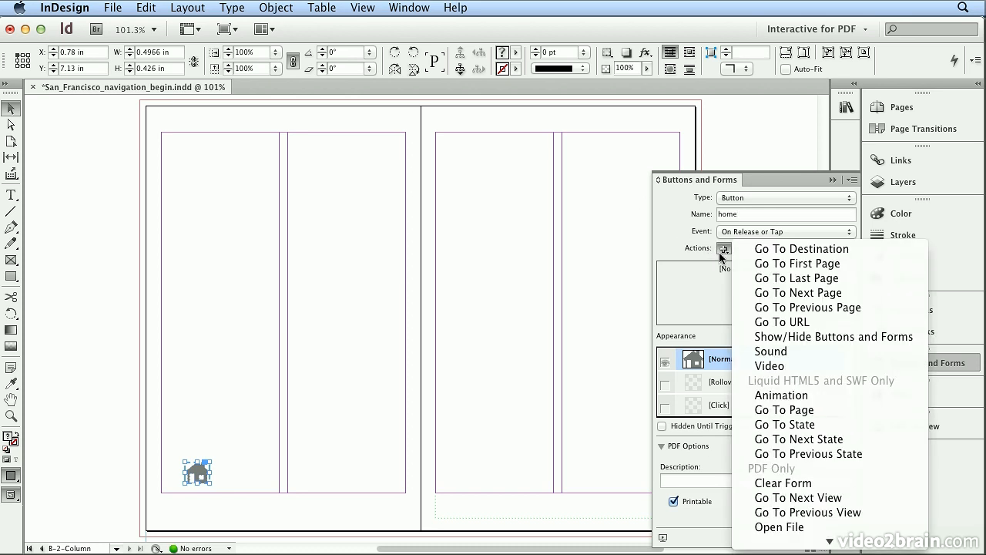
click(765, 264)
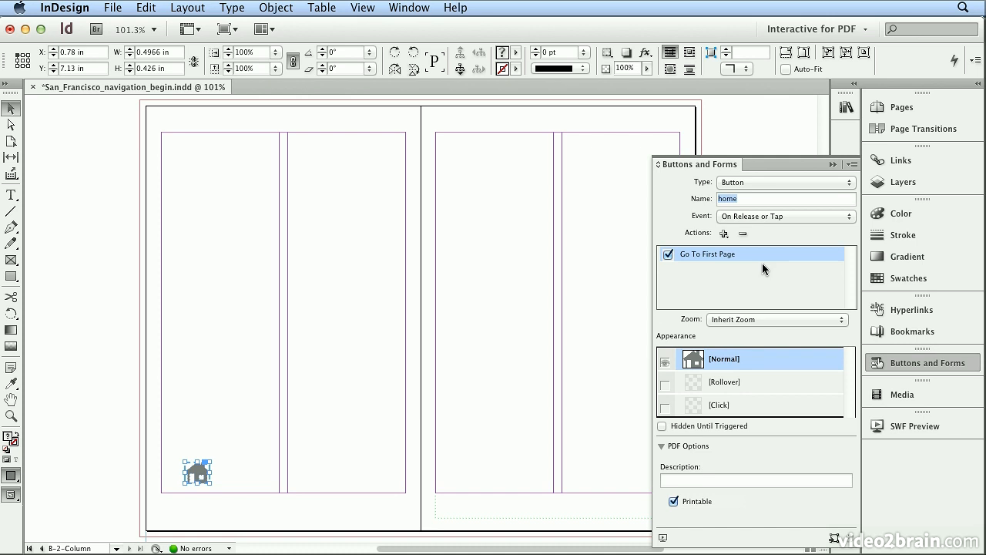
- Add a Rollover appearance to the home button and fill its house shape with the [Black] swatch at 100% tint
click(759, 383)
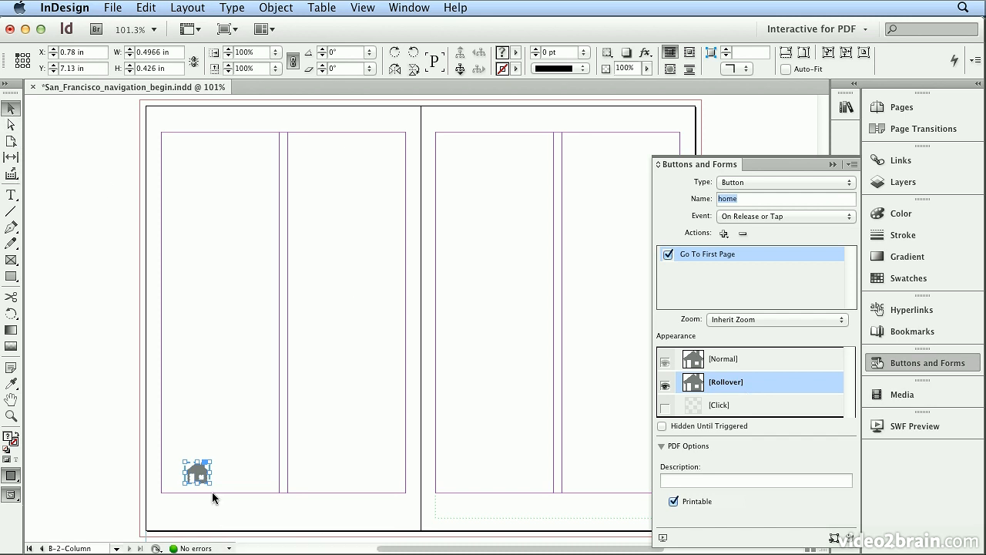
key(super+equal)
key(super+equal)
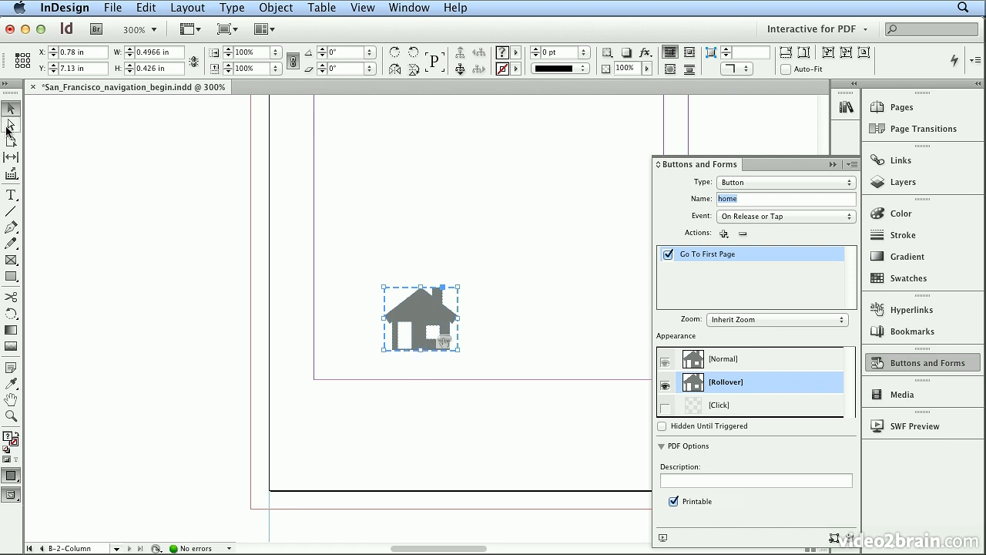
click(9, 126)
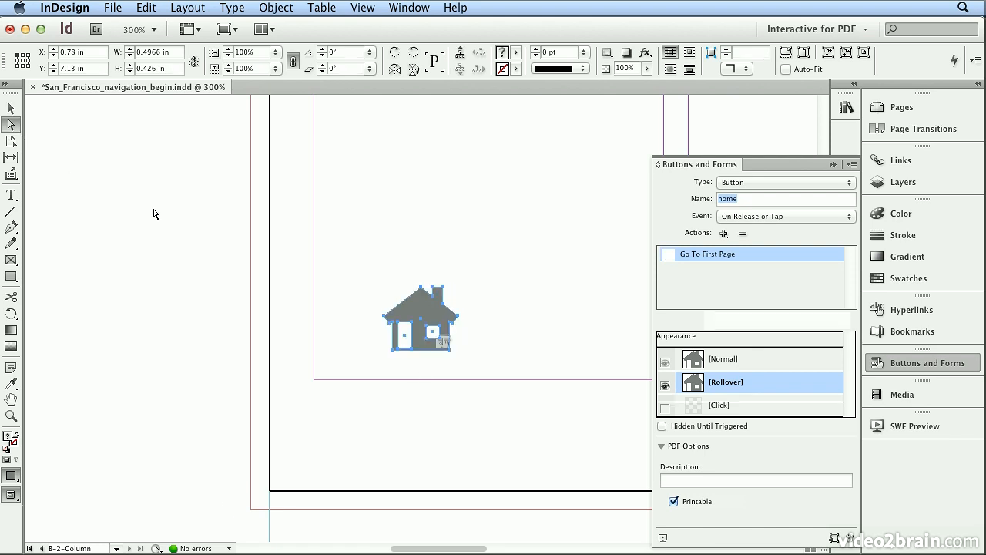
click(187, 246)
click(417, 316)
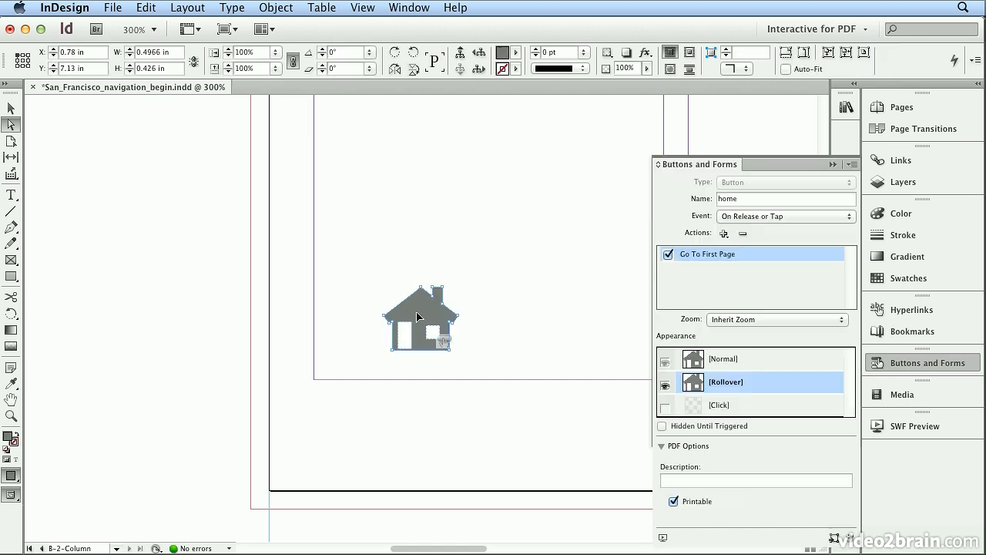
click(881, 284)
click(818, 219)
drag(818, 224, 865, 242)
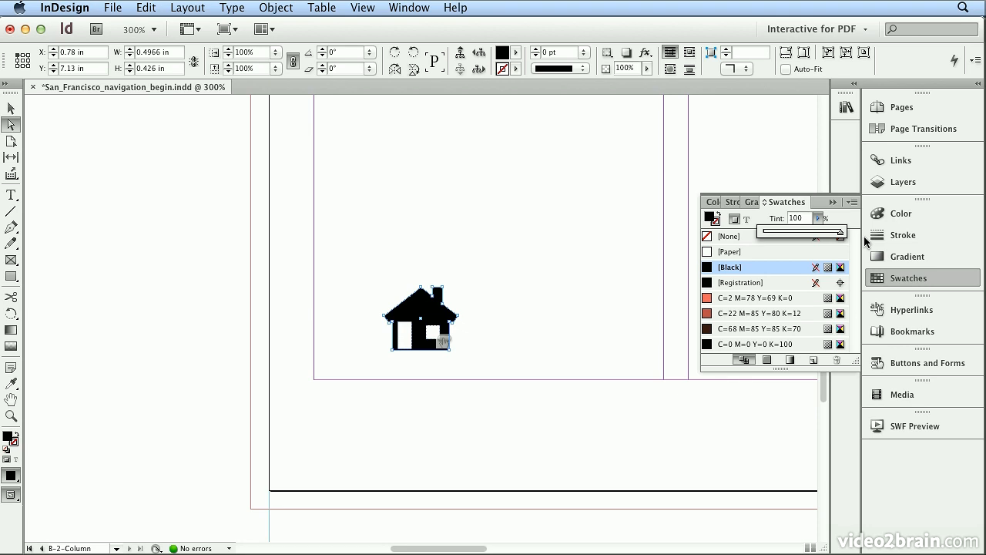
- Move the whole home button down so that it sits on the left page's bottom margin guide
click(14, 111)
click(215, 192)
drag(425, 309, 423, 340)
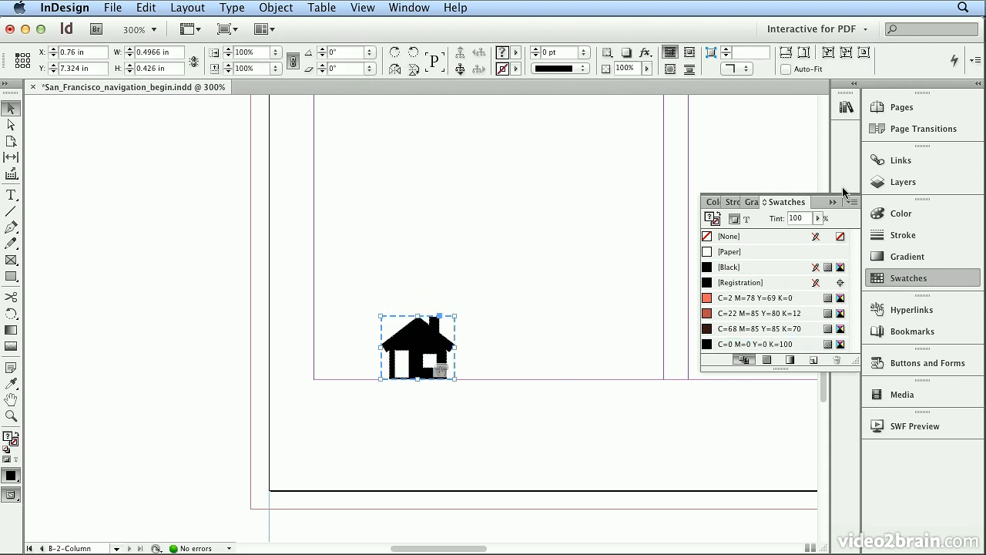
click(900, 277)
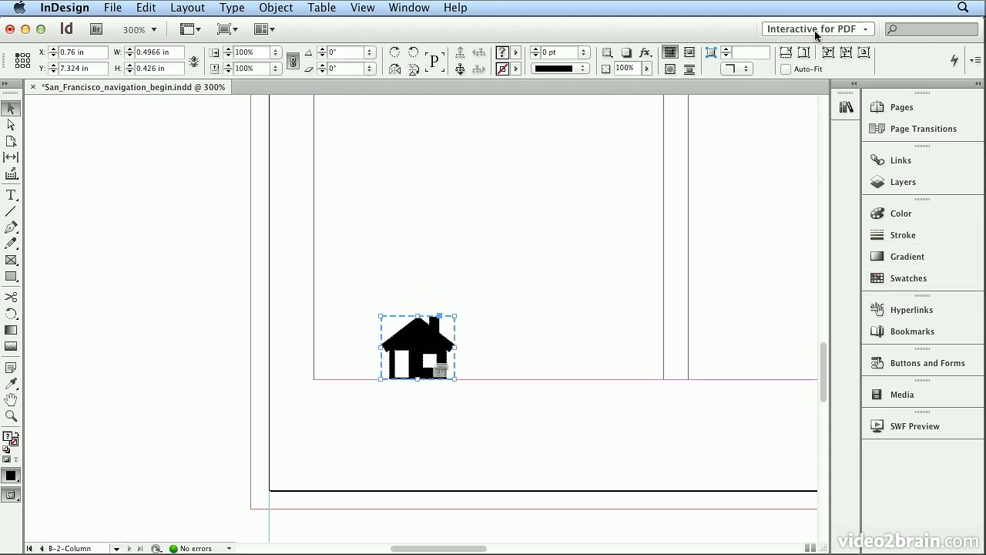
- Place gray arrow buttons 145 and 146 from the Sample Buttons And Forms library, one on each side of the house button
click(847, 108)
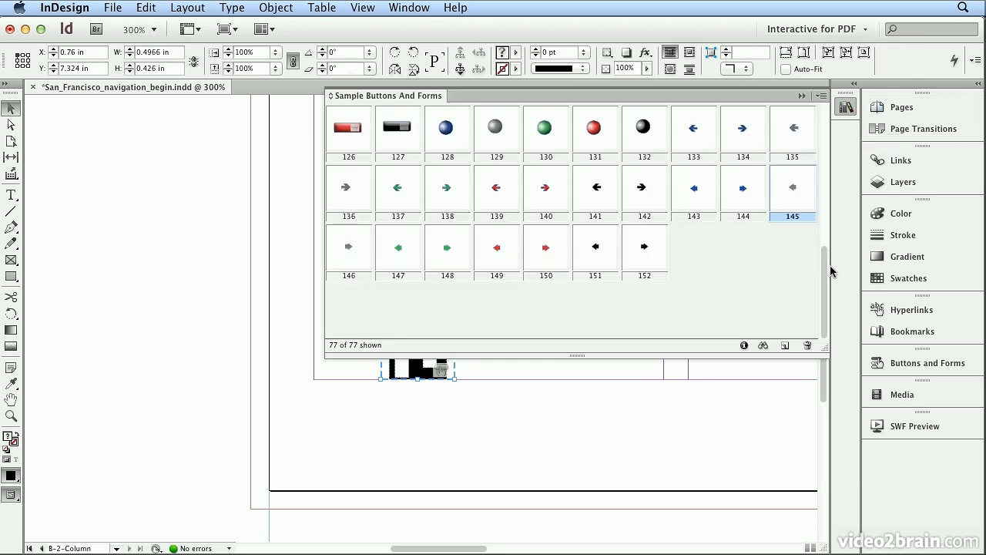
drag(826, 270, 830, 137)
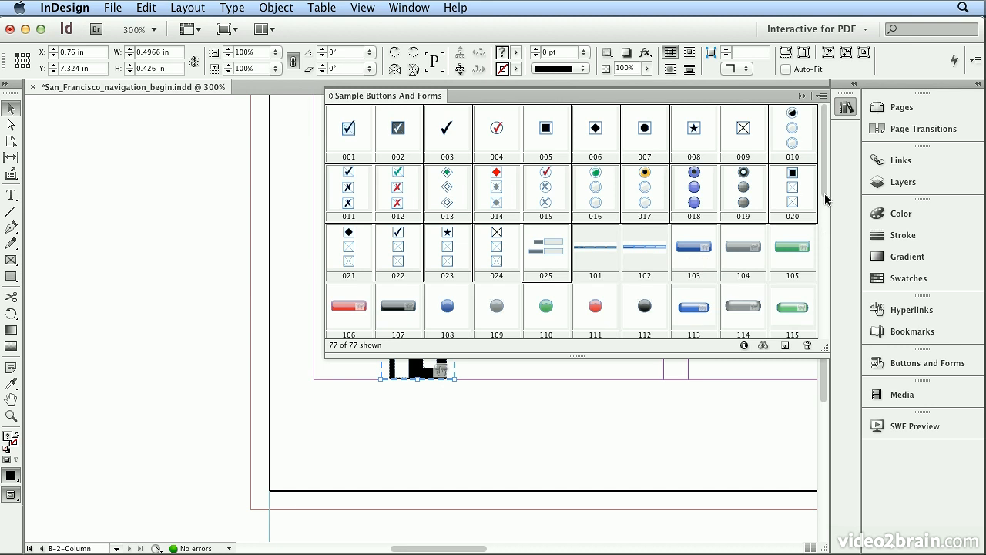
drag(824, 187, 817, 326)
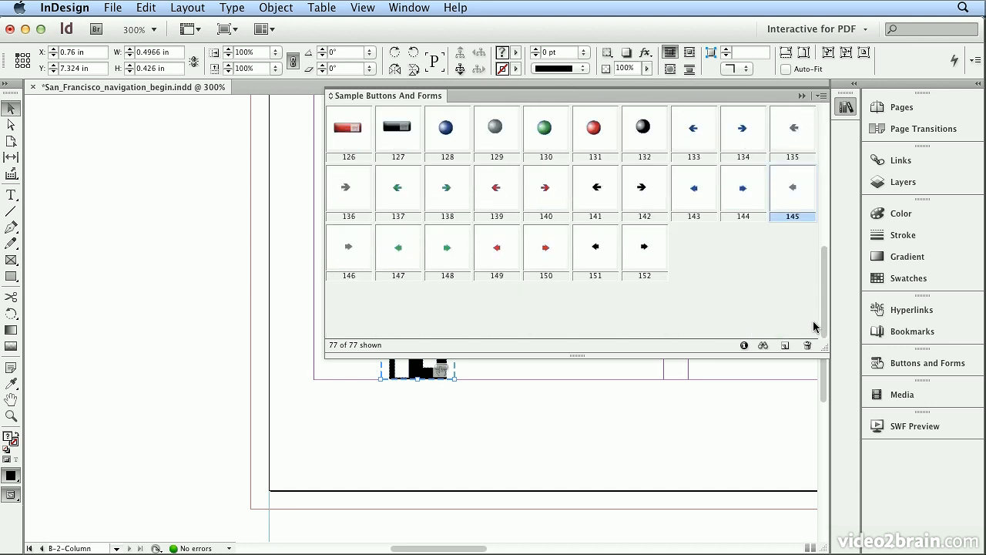
drag(798, 200, 353, 355)
drag(774, 203, 274, 361)
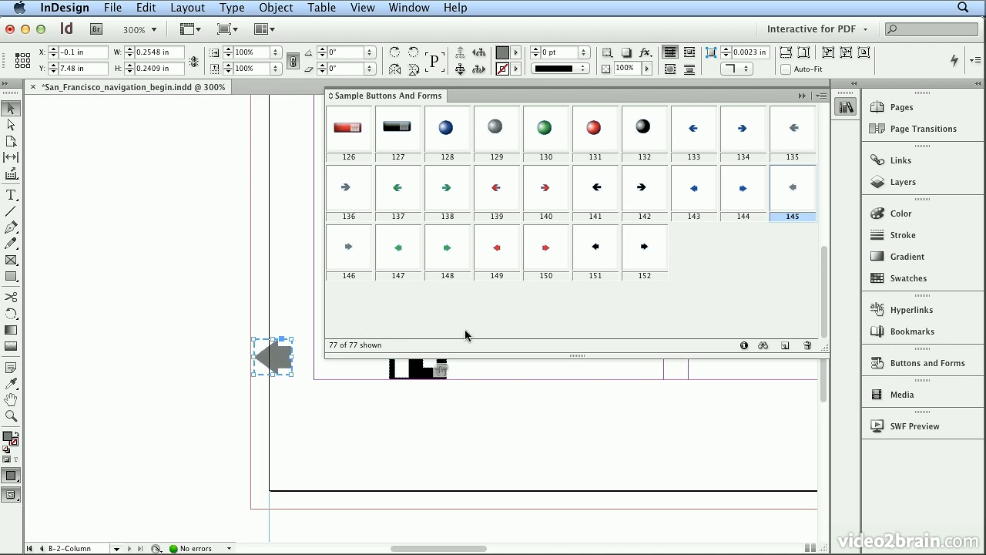
drag(345, 258, 502, 410)
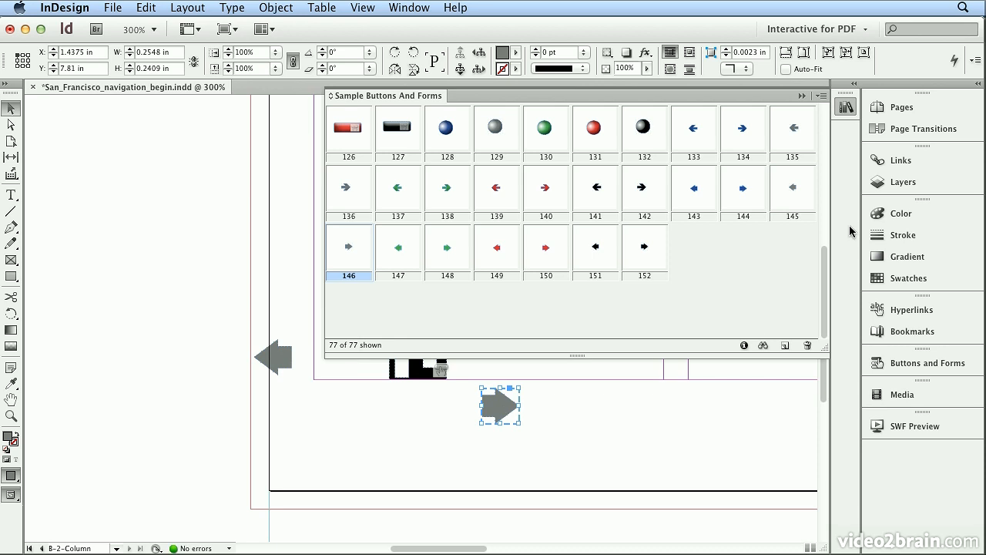
click(846, 107)
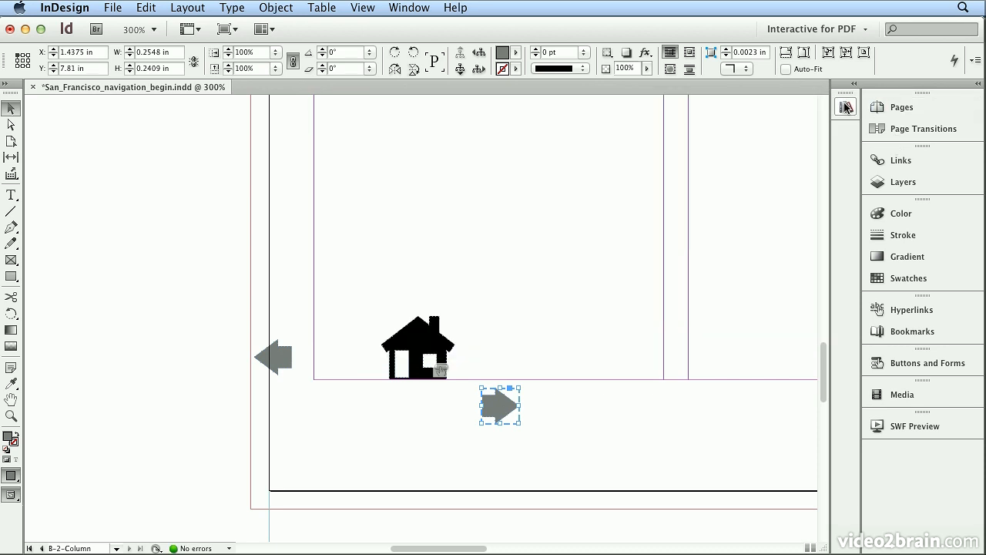
drag(504, 414, 516, 366)
drag(274, 357, 326, 356)
- Name the left-pointing arrow button previous and the right-pointing one next, and move both arrows closer to the house
click(928, 362)
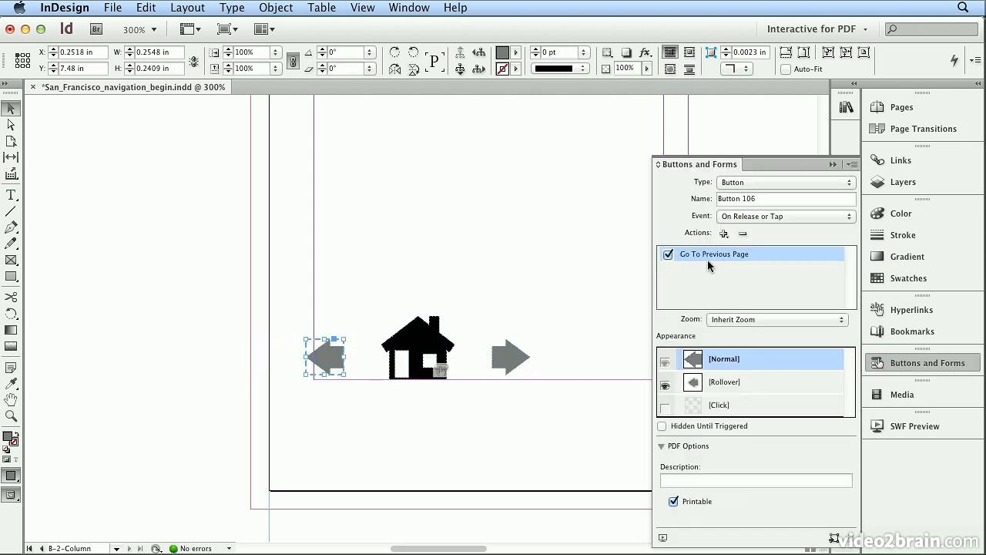
triple_click(777, 202)
text(previous)
click(499, 346)
triple_click(722, 194)
text(next)
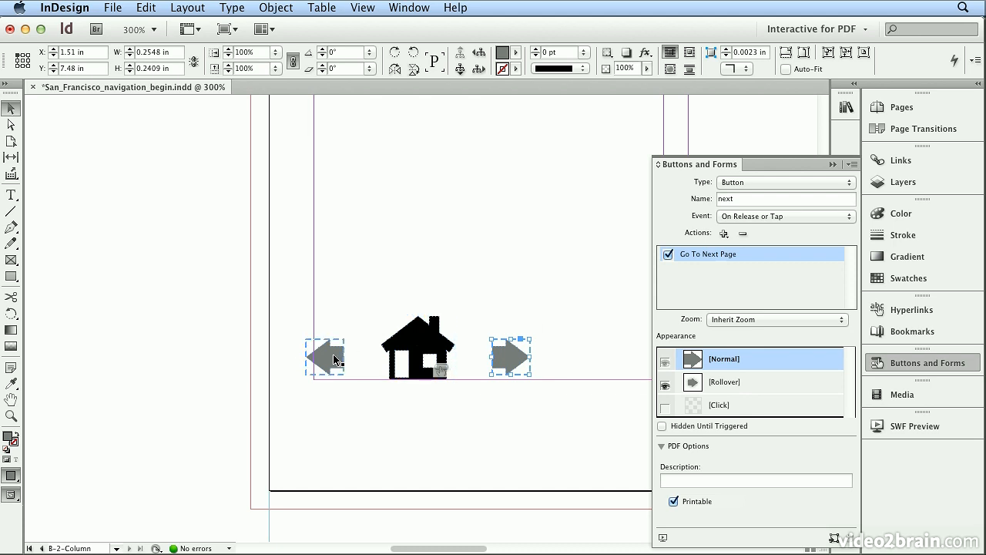
drag(335, 359, 356, 359)
drag(521, 360, 502, 366)
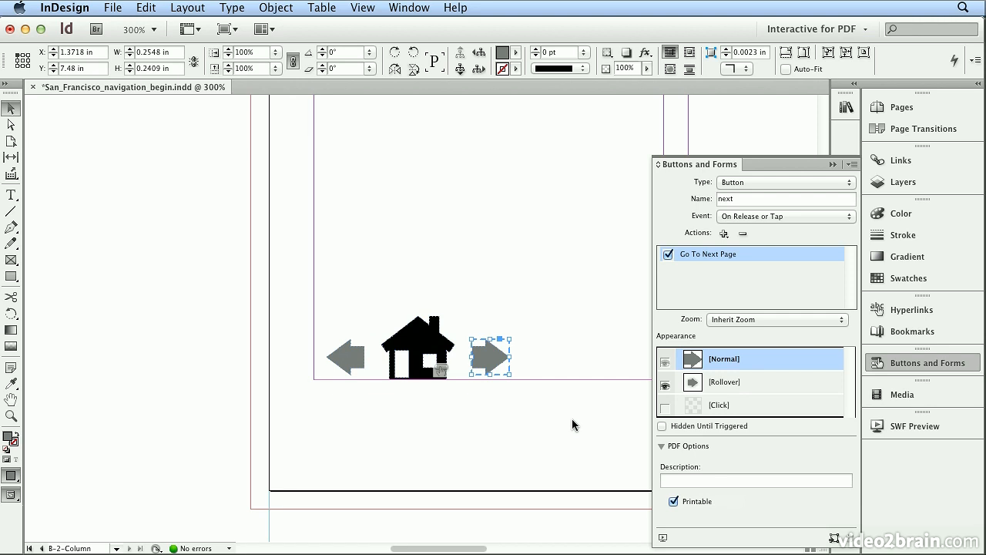
- Create a layer named navigation and move the house and both arrow buttons onto it from the content layer
drag(284, 281, 544, 421)
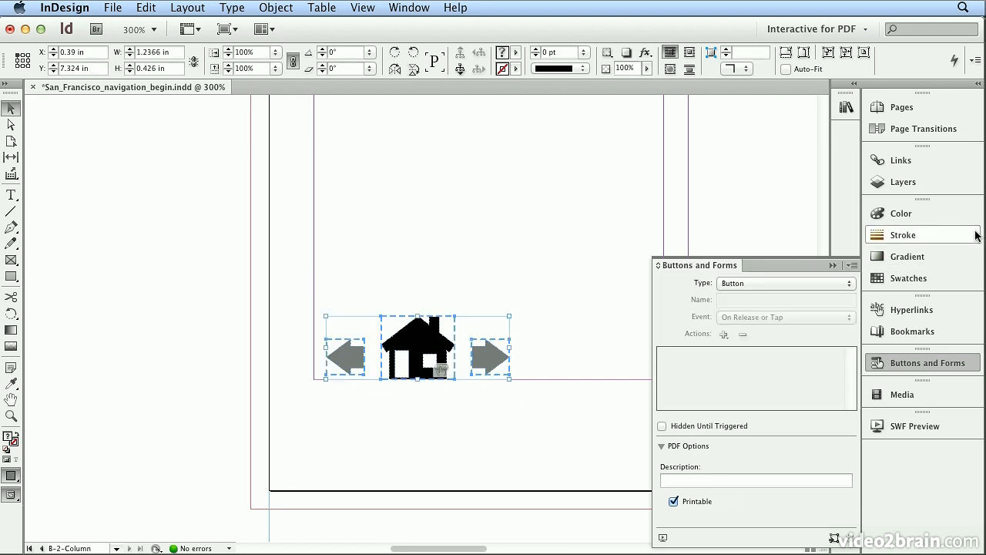
click(955, 192)
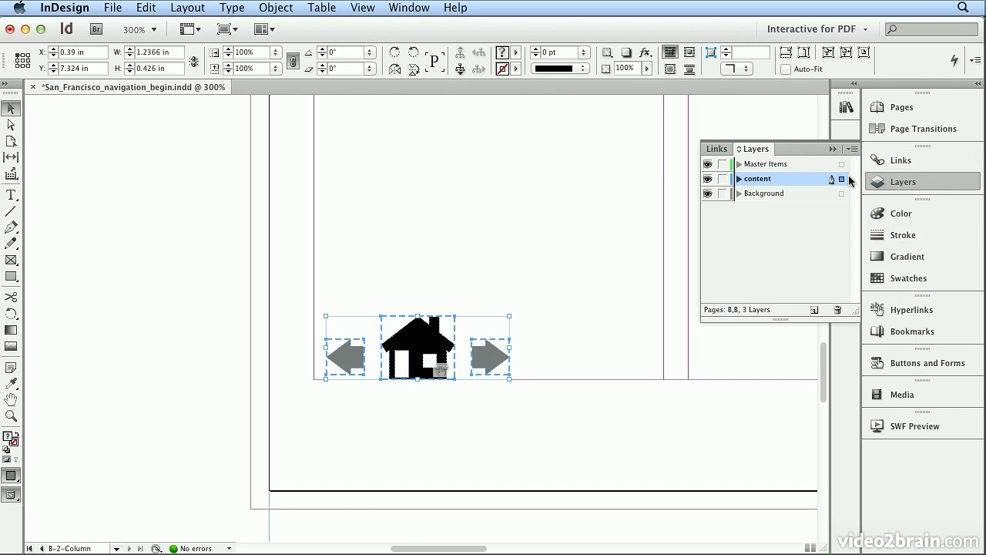
click(851, 149)
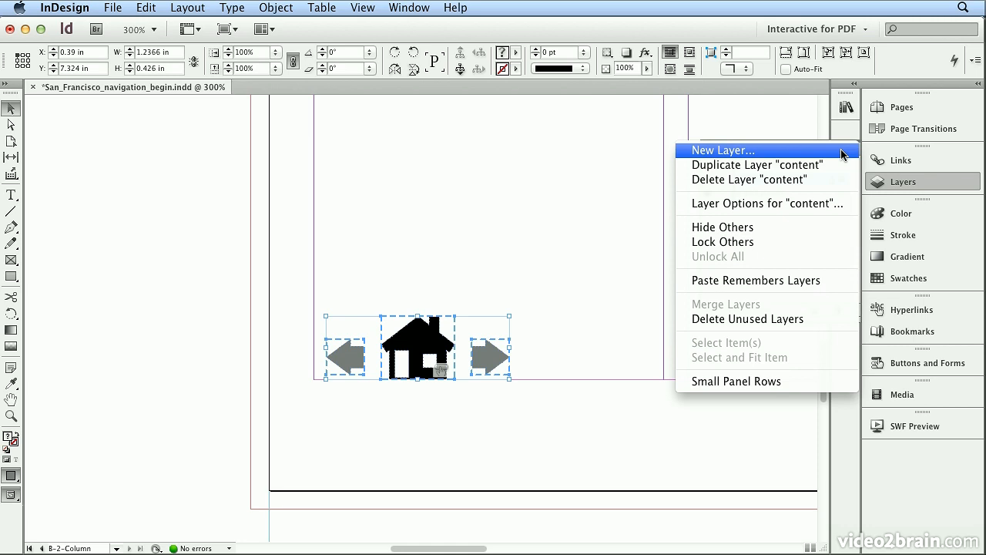
click(842, 151)
text(navi)
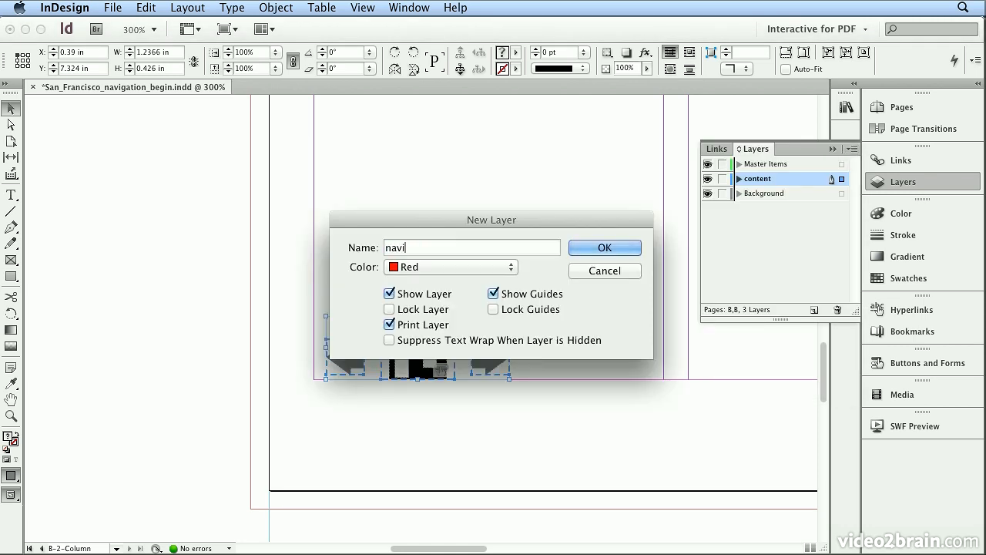
text(gation)
key(Return)
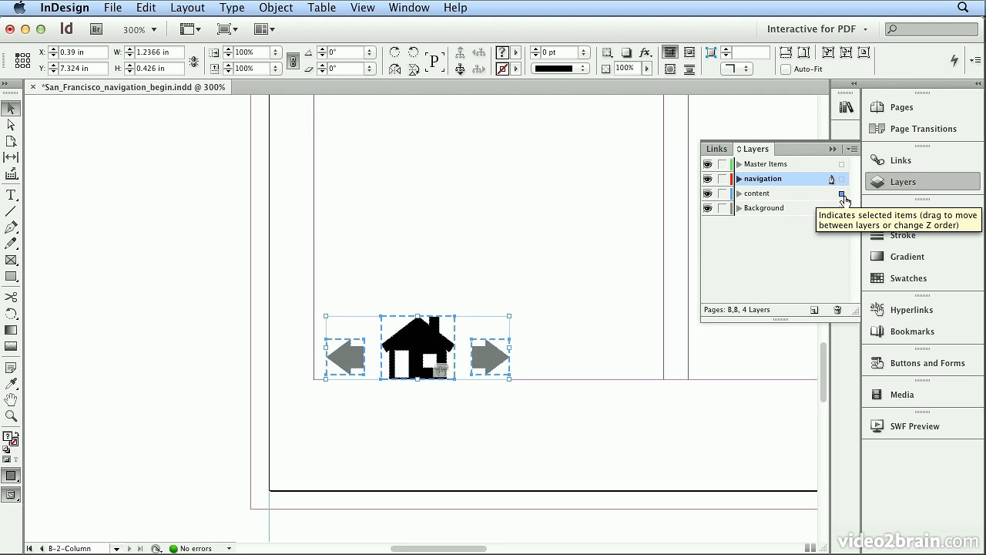
drag(846, 200, 842, 180)
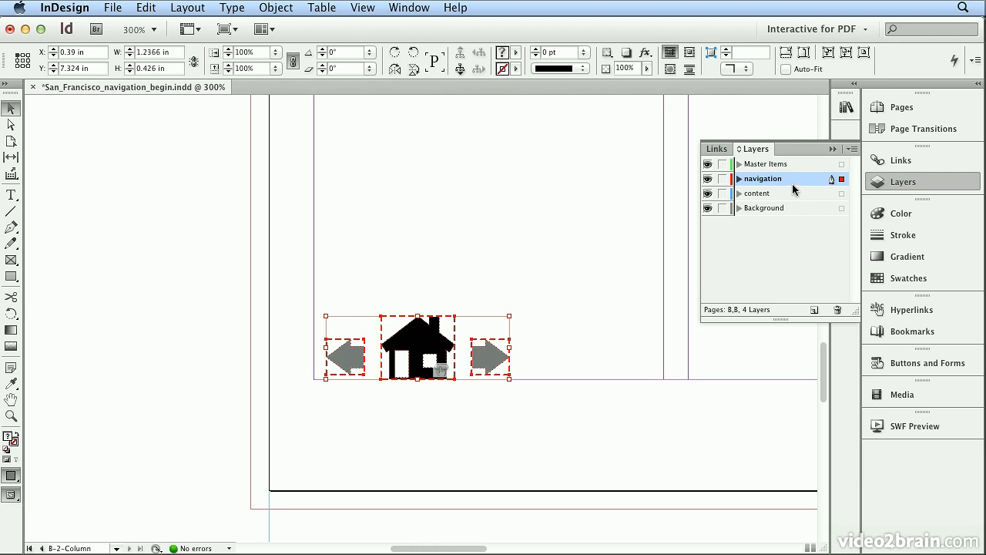
- Check the navigation buttons on document spreads d-1, 2-3, 4-5 and 6-7, fitting the whole spread in the window
click(942, 117)
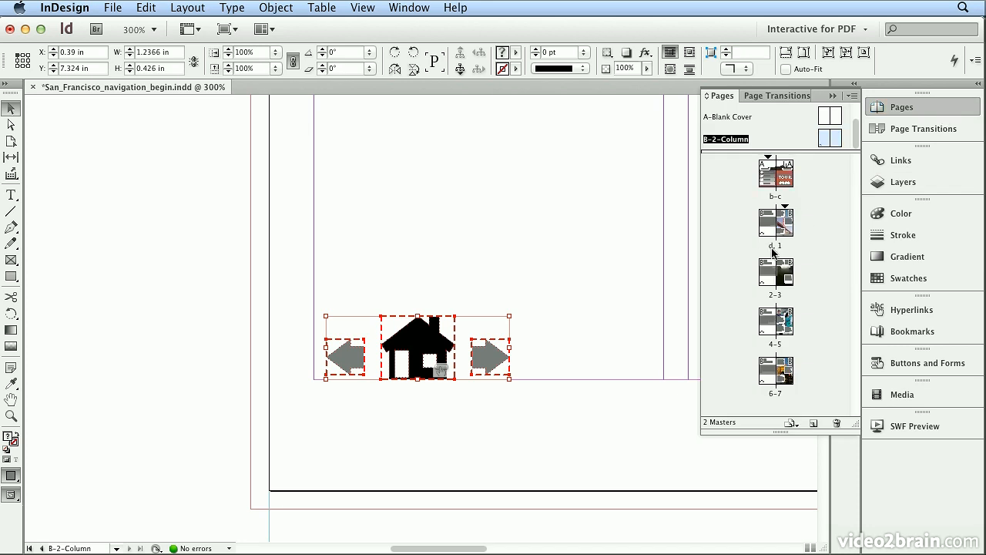
double_click(775, 246)
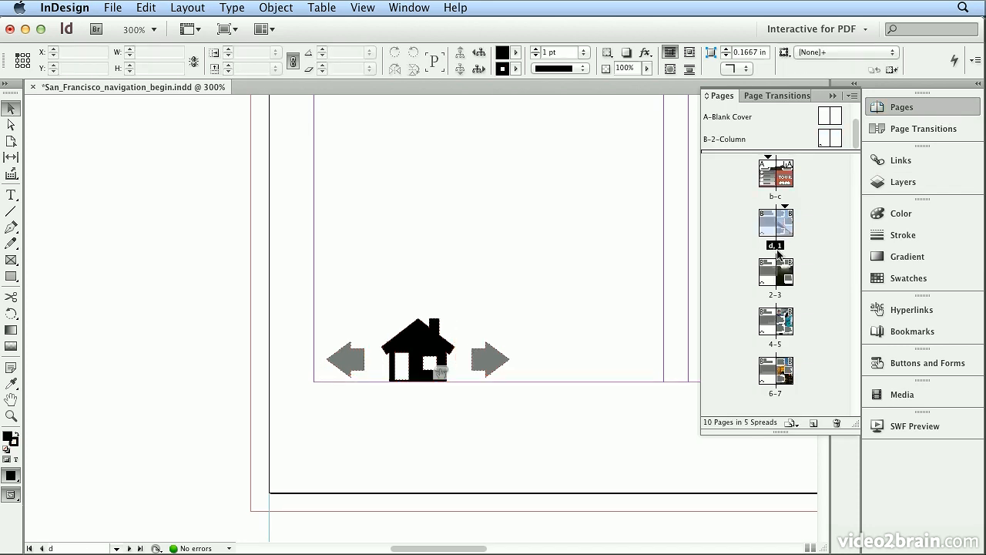
click(368, 10)
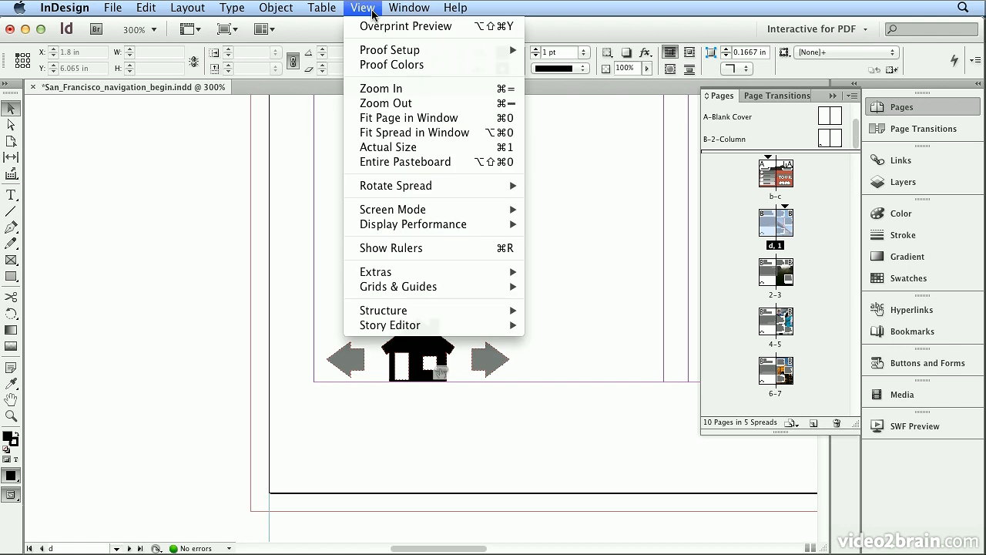
click(409, 137)
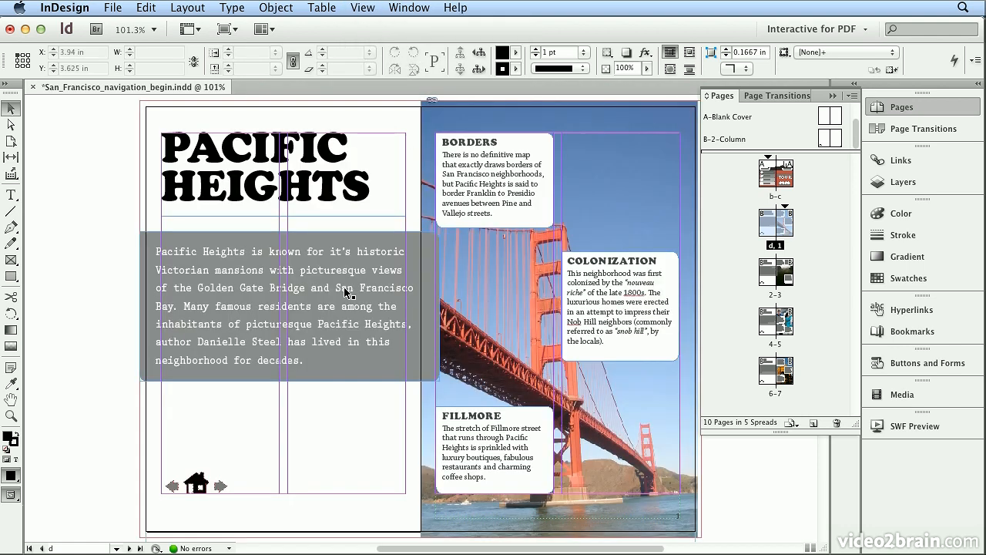
double_click(778, 296)
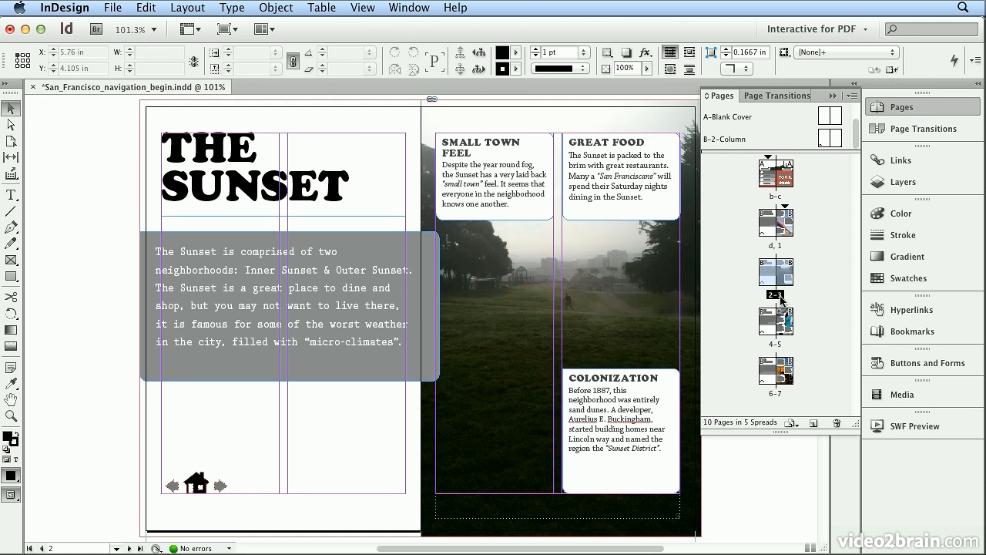
double_click(775, 342)
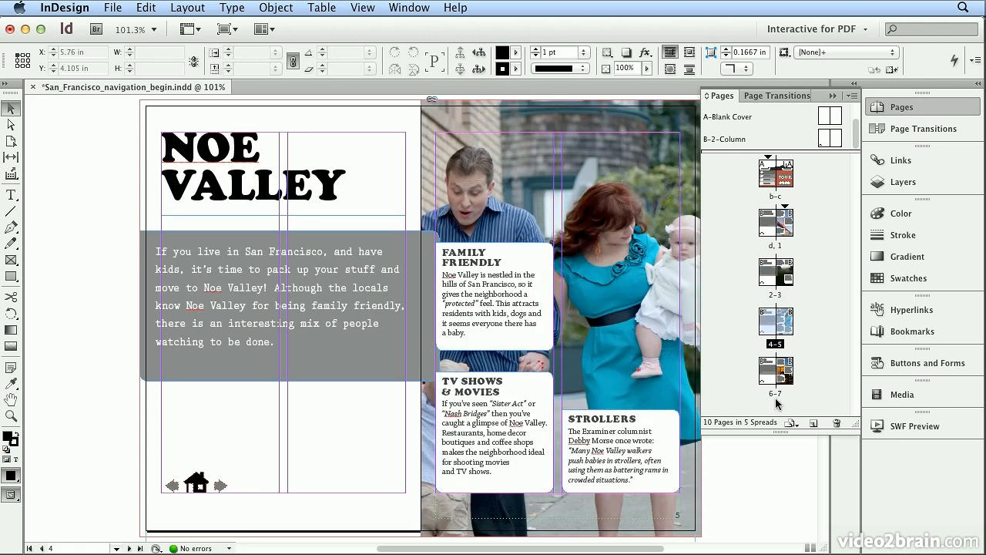
double_click(777, 396)
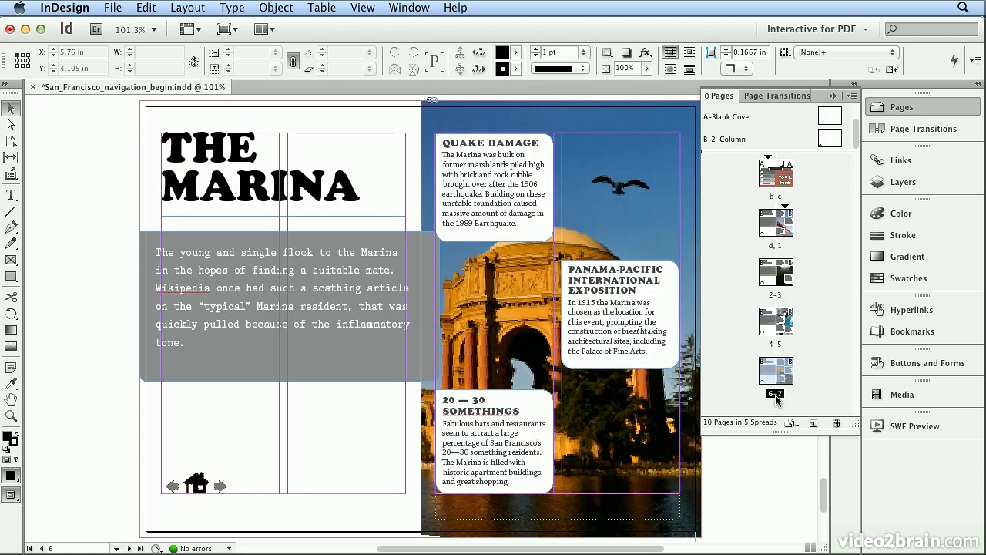
- Export the document in Adobe PDF (Interactive) format under the file name san_francisco_guide_navigation.pdf in the san_francisco_guide folder
click(113, 7)
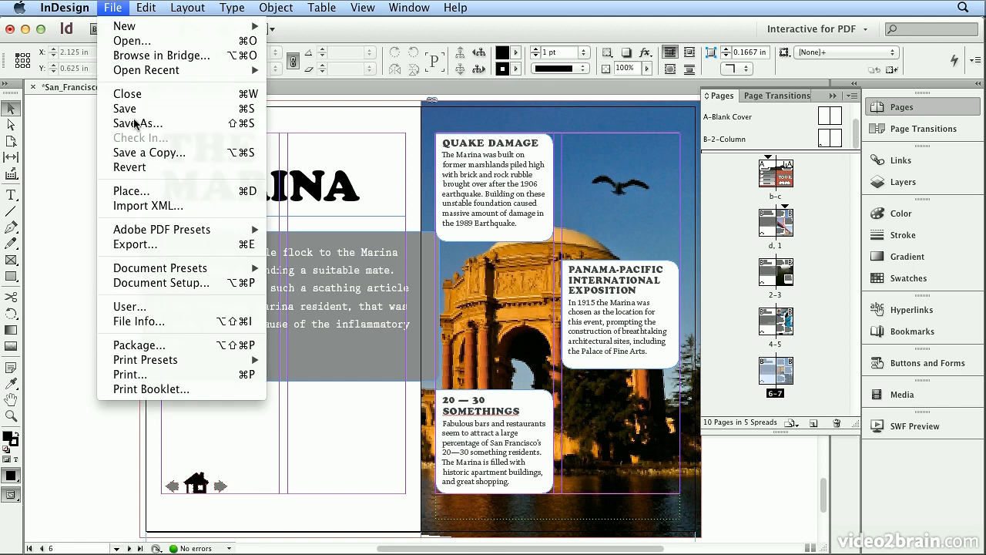
mouse_move(191, 237)
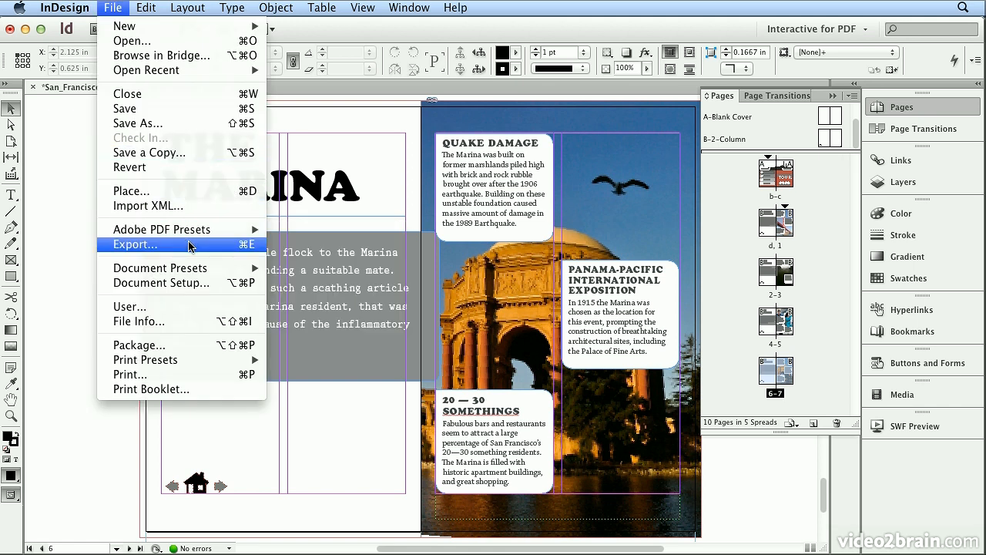
click(190, 244)
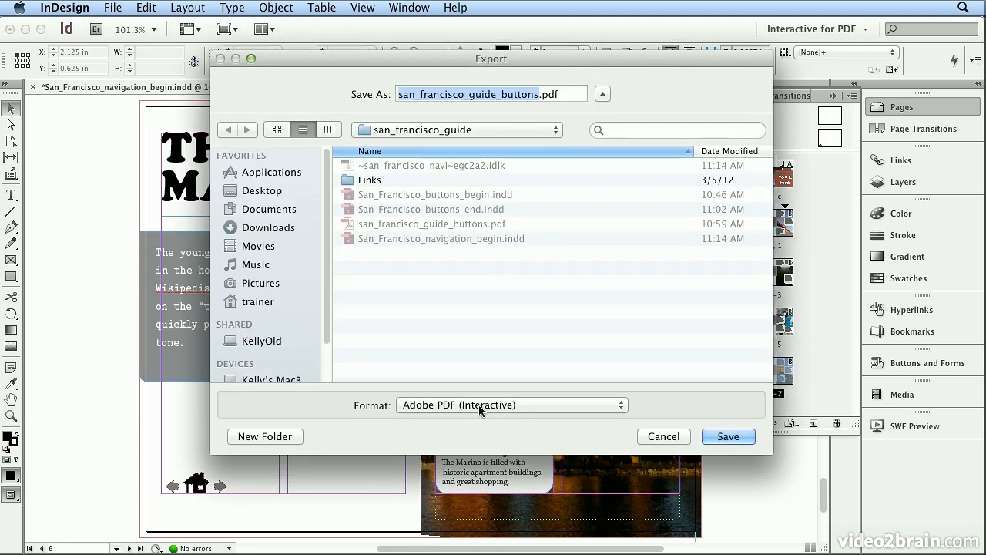
click(518, 406)
click(461, 407)
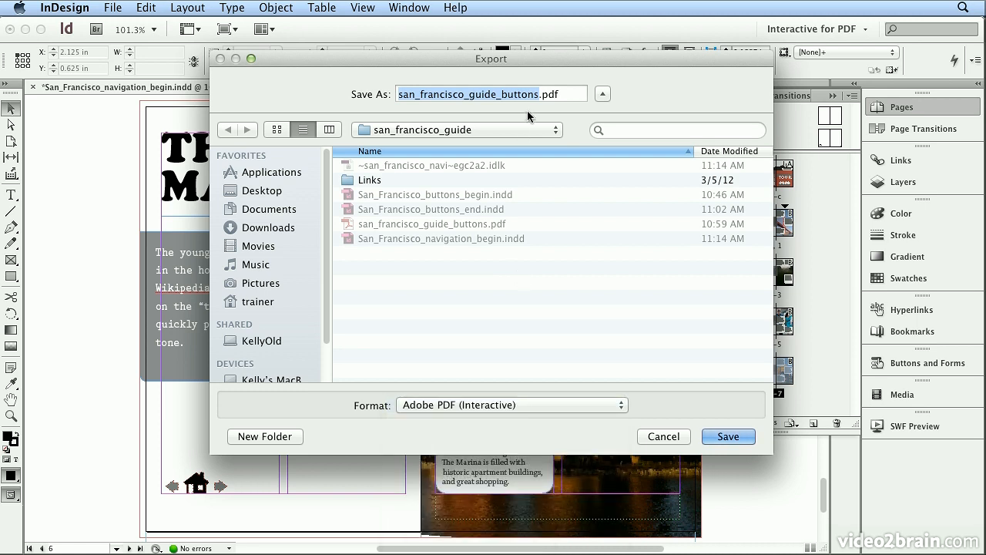
click(541, 96)
key(BackSpace)
key(BackSpace)
key(BackSpace)
key(BackSpace)
key(BackSpace)
key(BackSpace)
key(BackSpace)
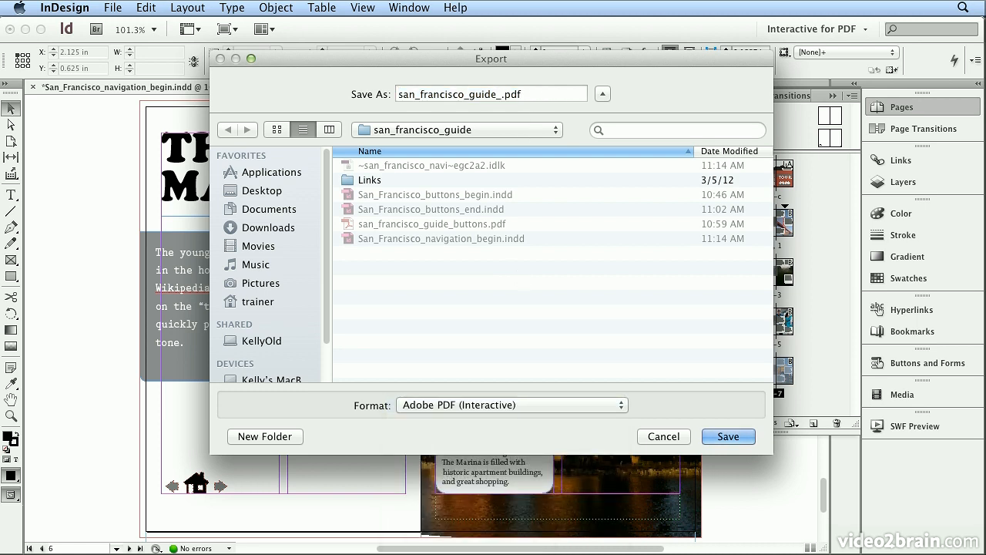
text(navigation)
click(727, 437)
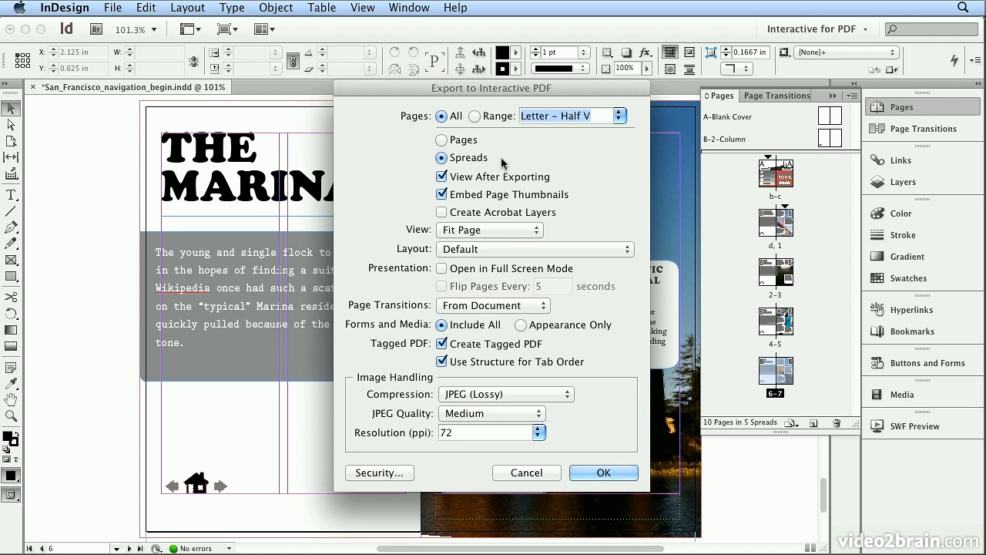
- Keep the PDF's opening view at Fit Page and finish the interactive PDF export
click(468, 231)
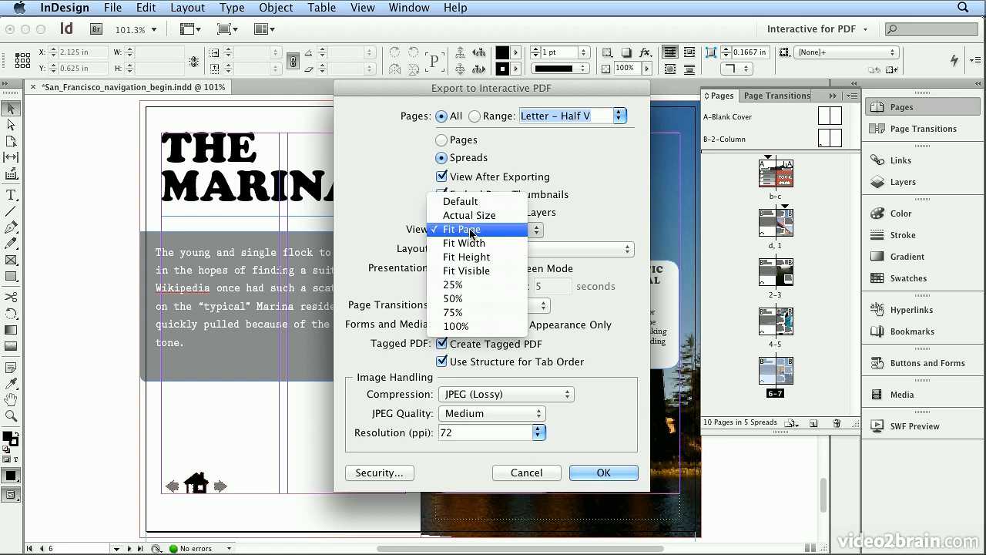
click(471, 229)
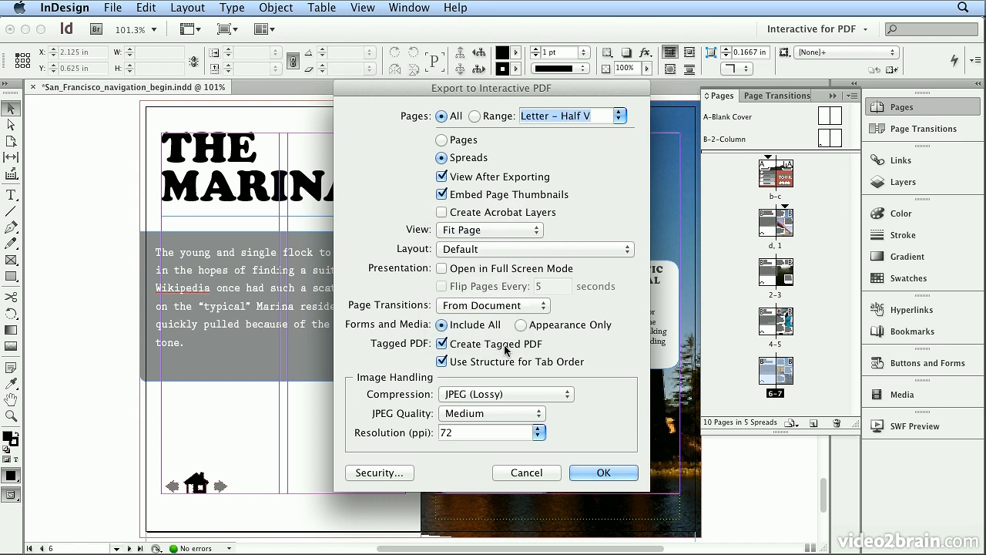
click(638, 472)
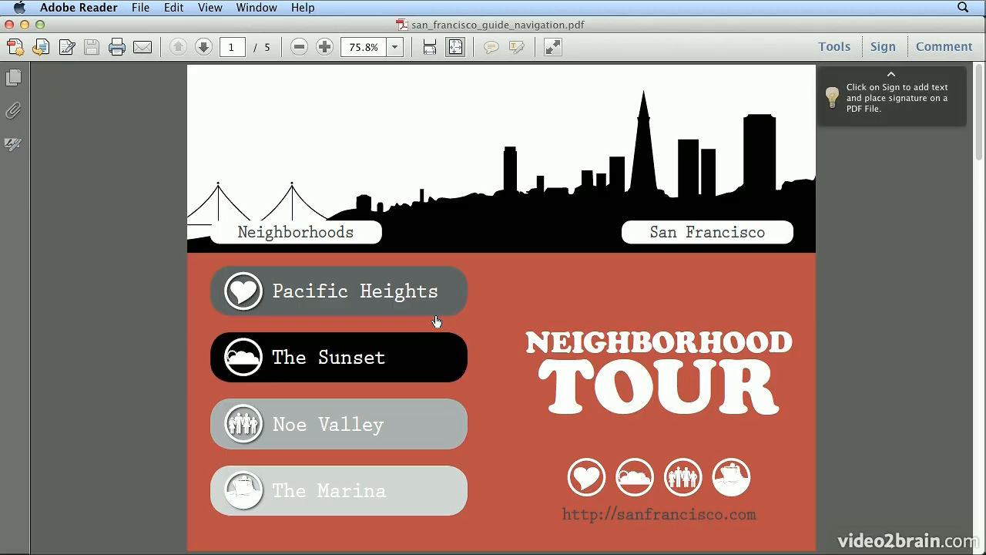
- In Adobe Reader, test the exported PDF's home button from the Pacific Heights and The Sunset pages
click(368, 299)
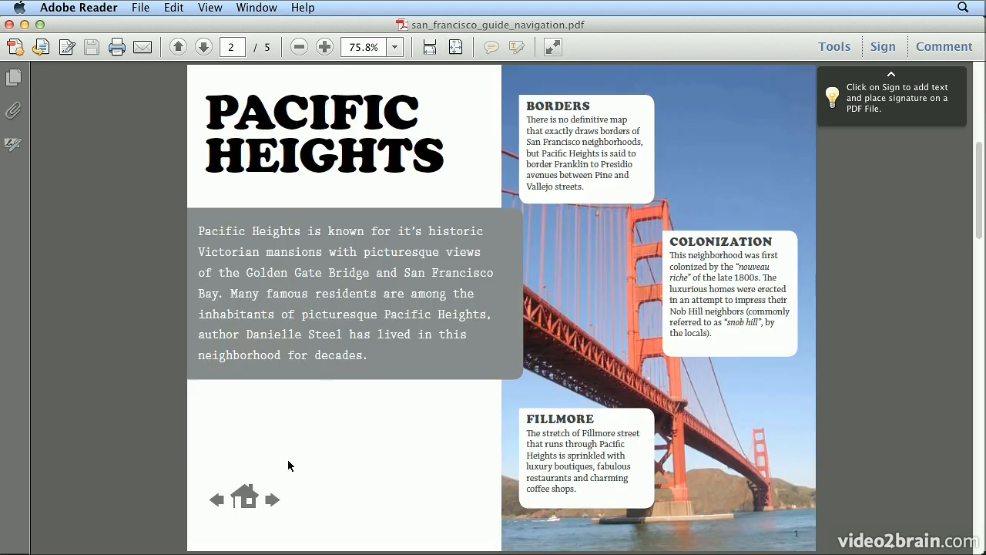
click(247, 497)
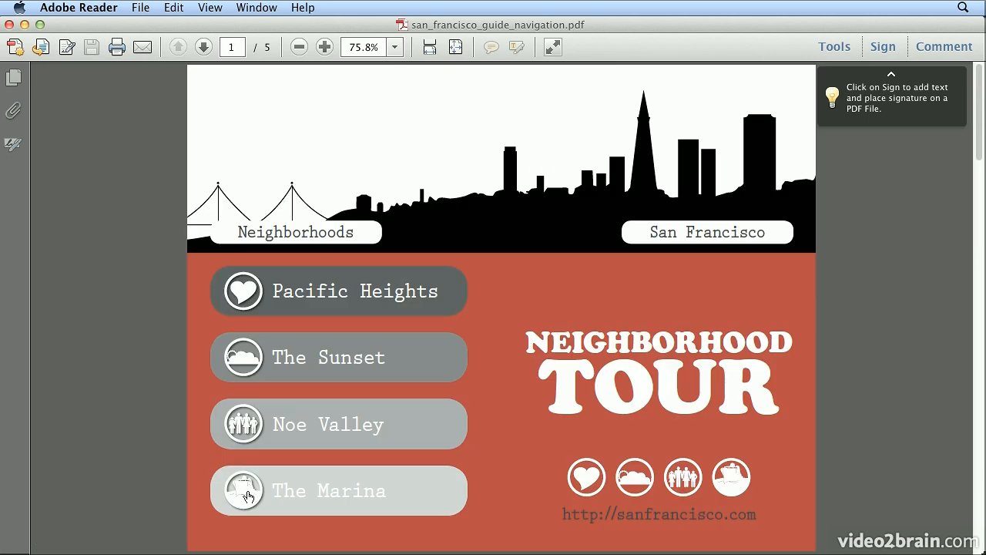
click(332, 356)
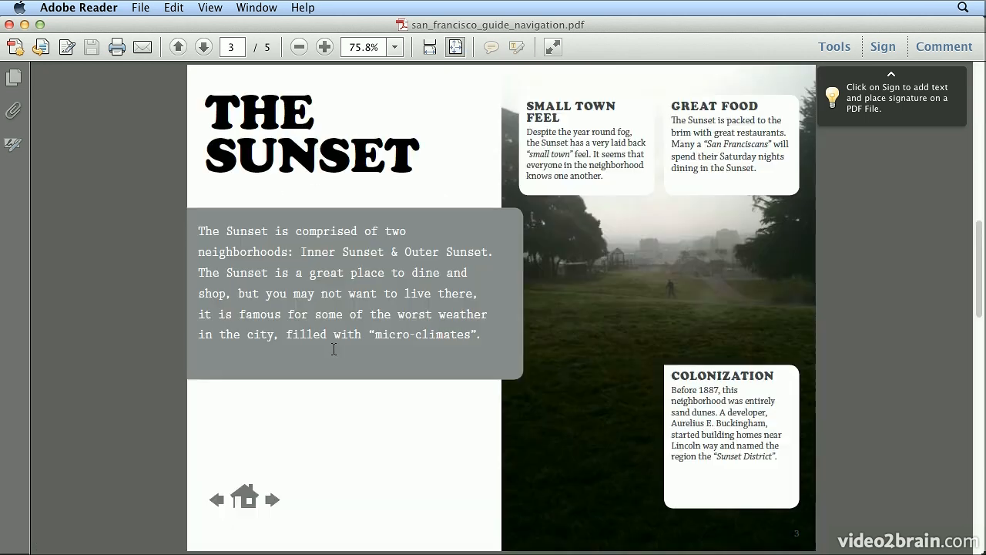
click(246, 498)
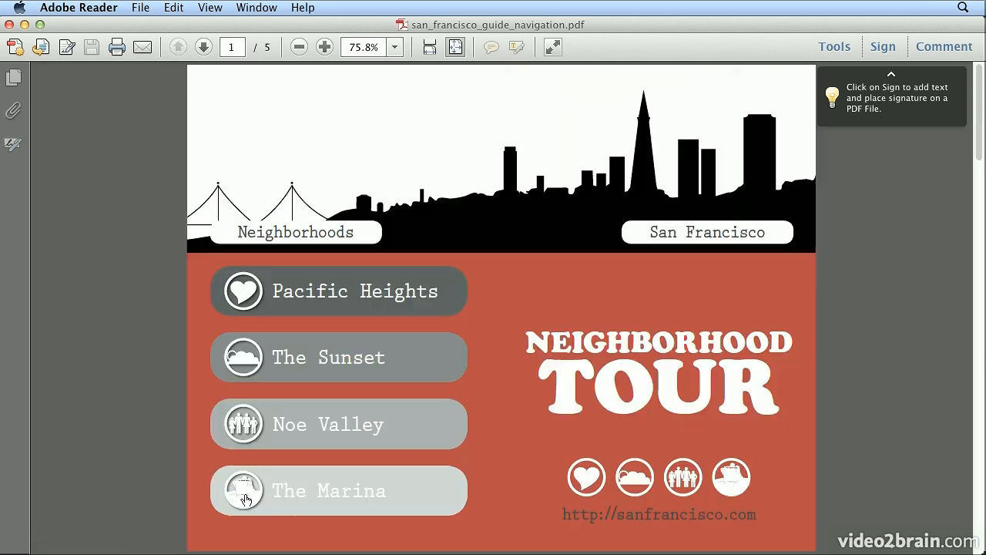
- Go to the Noe Valley page and test the next and previous arrow buttons in the PDF
click(293, 426)
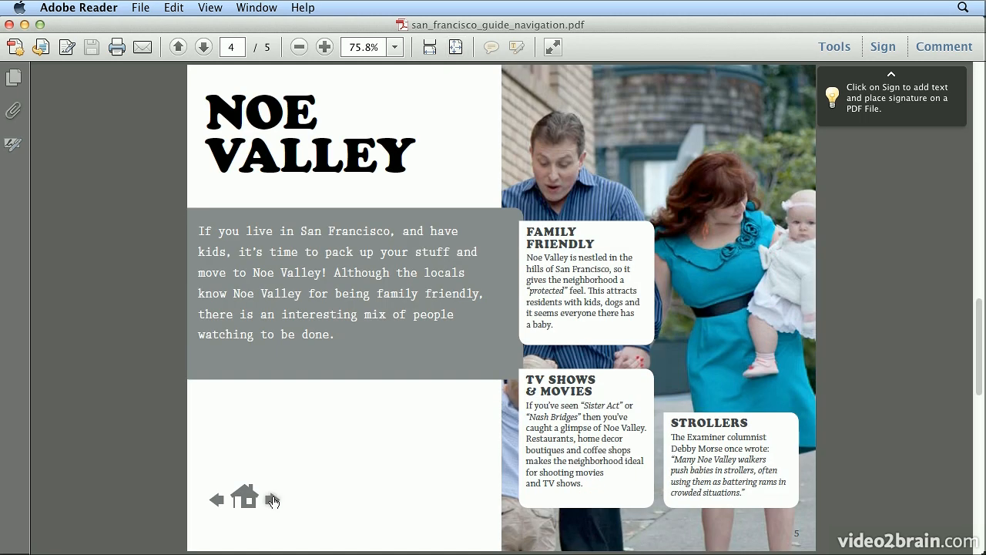
click(272, 500)
click(216, 500)
click(216, 500)
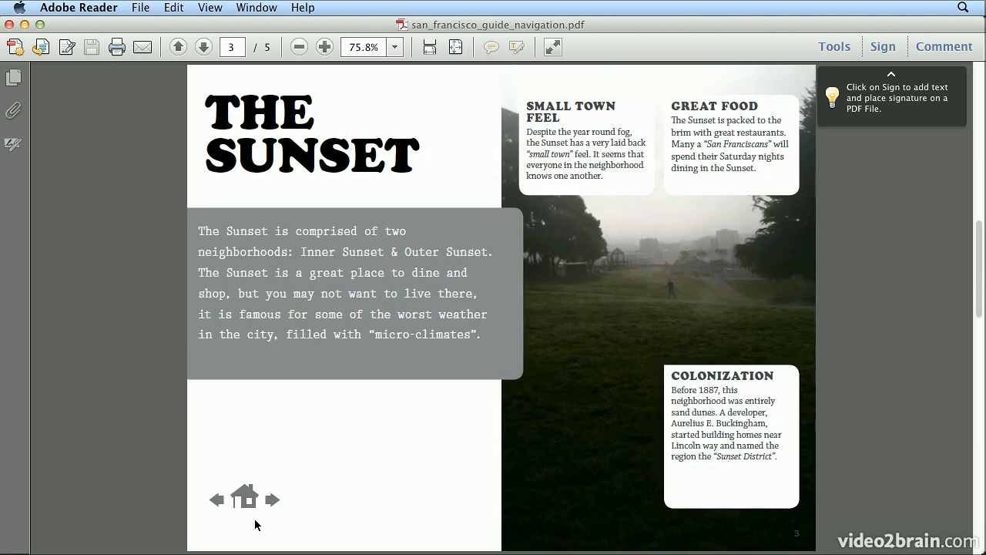
click(208, 502)
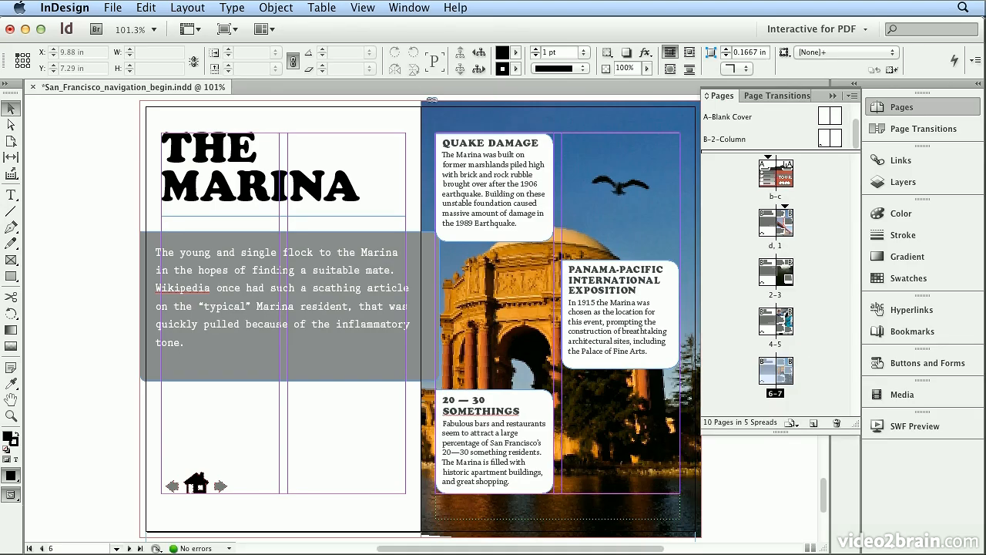
click(902, 108)
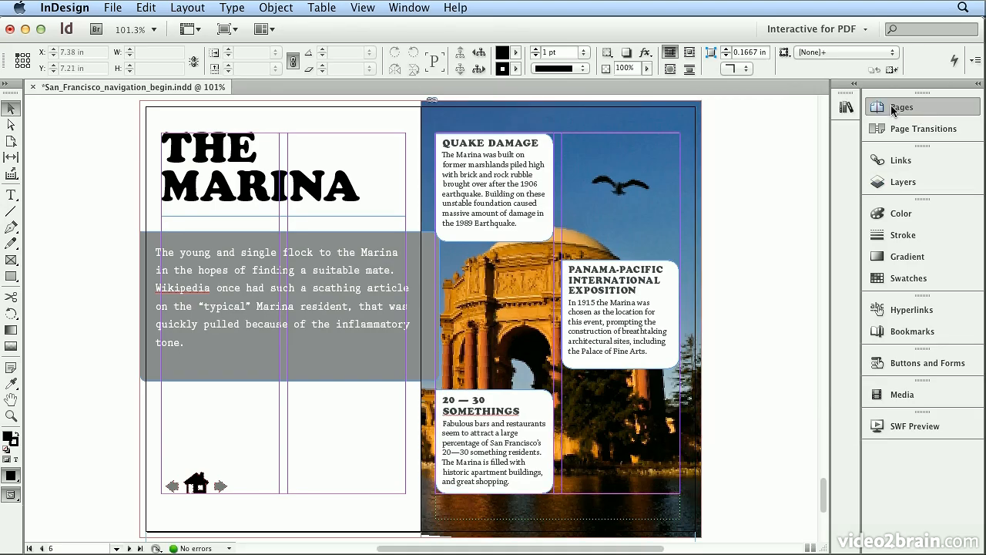
click(846, 106)
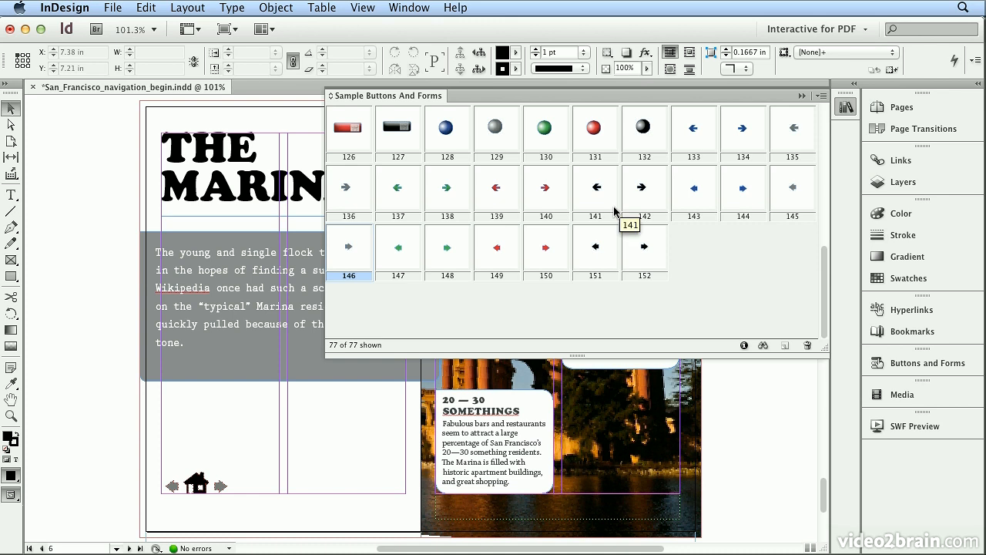
click(853, 107)
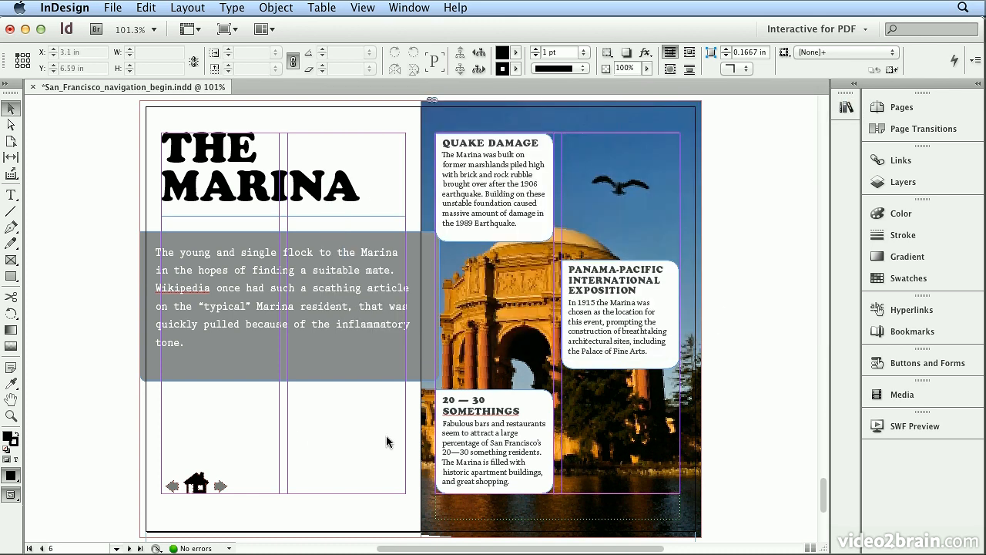